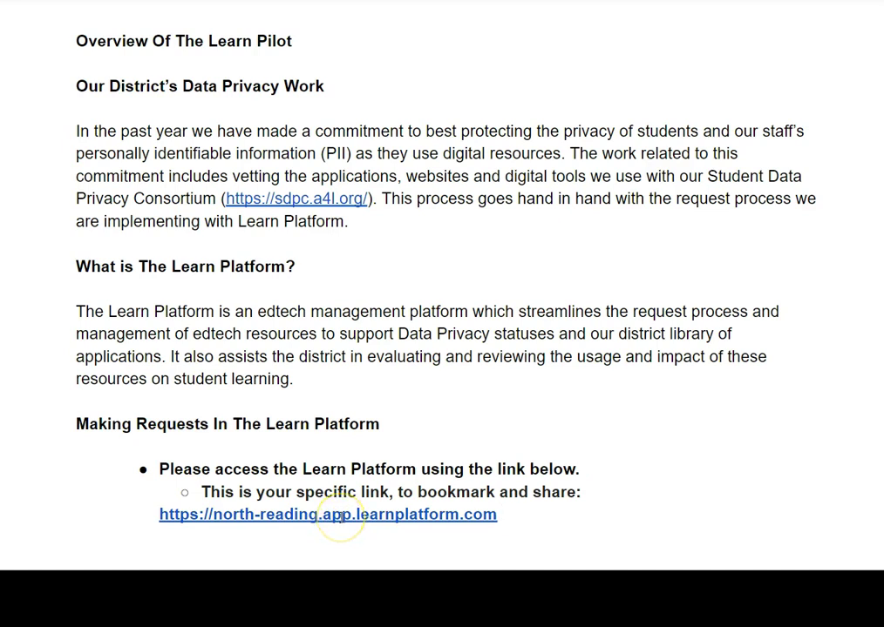
Step: Open the district's Learn Platform site from the north-reading link in the document
{"action": "mouse_move", "coordinate": [339, 516]}
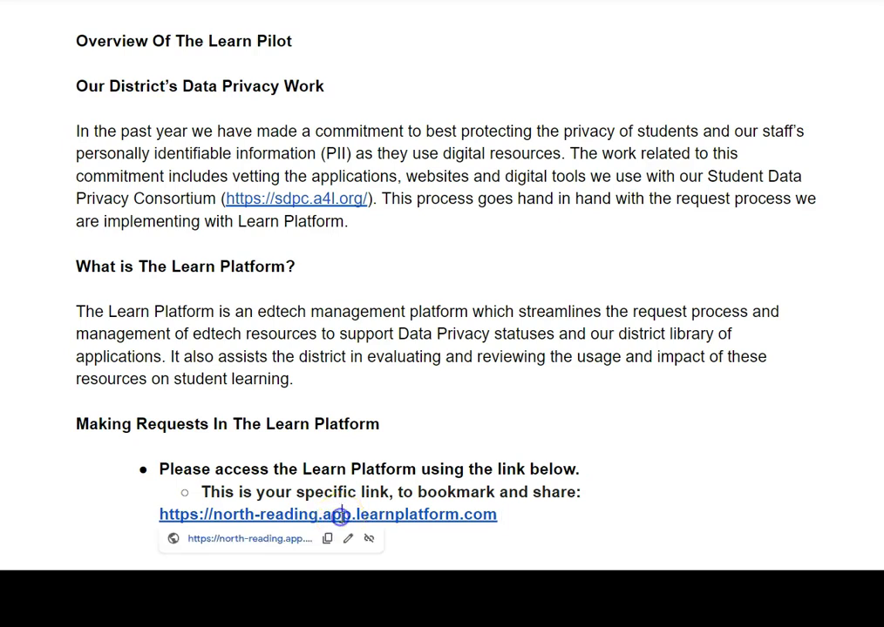
{"action": "left_click", "coordinate": [257, 537]}
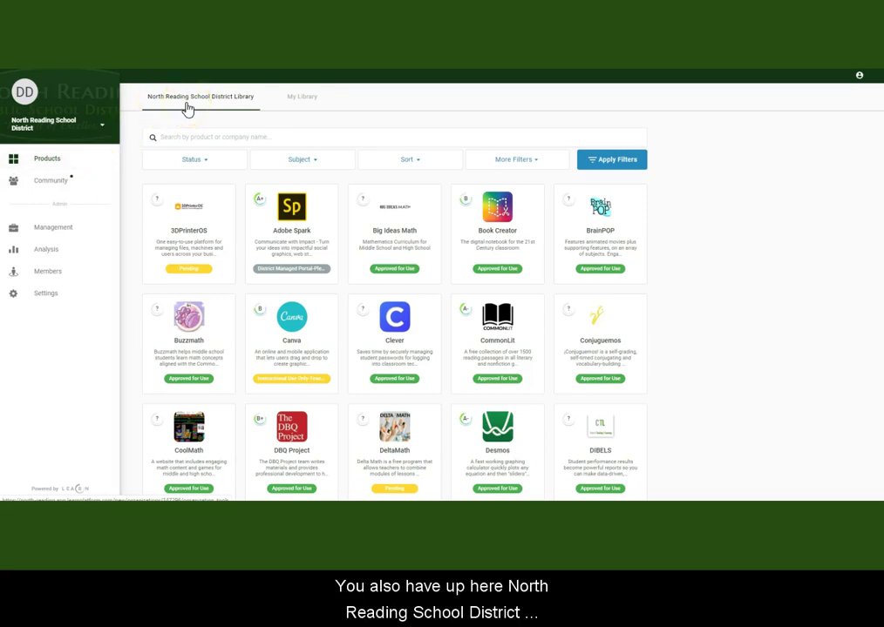
Step: Examine My Library, the selectable organizations and the product statuses in the North Reading School District Library
{"action": "left_click", "coordinate": [305, 98]}
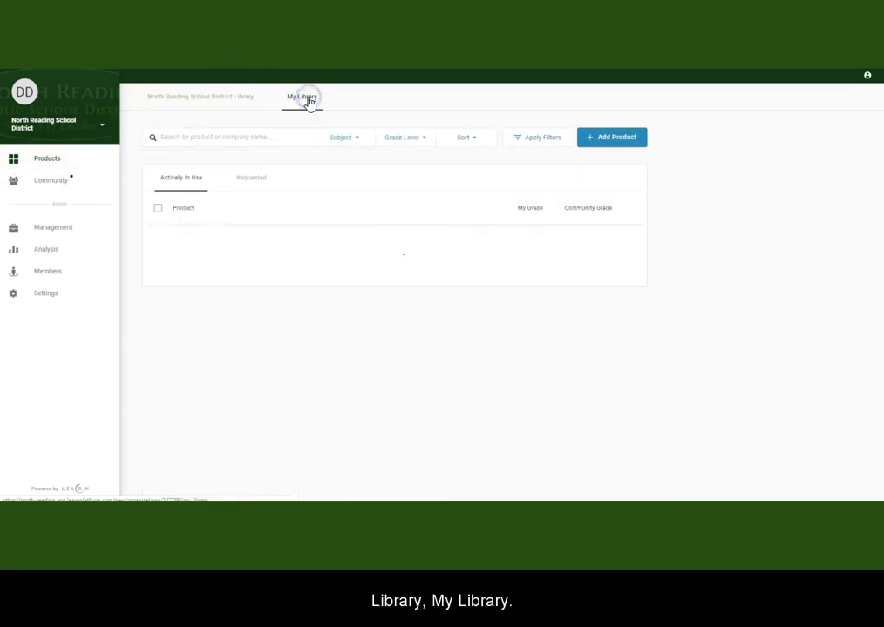
{"action": "left_click", "coordinate": [209, 98]}
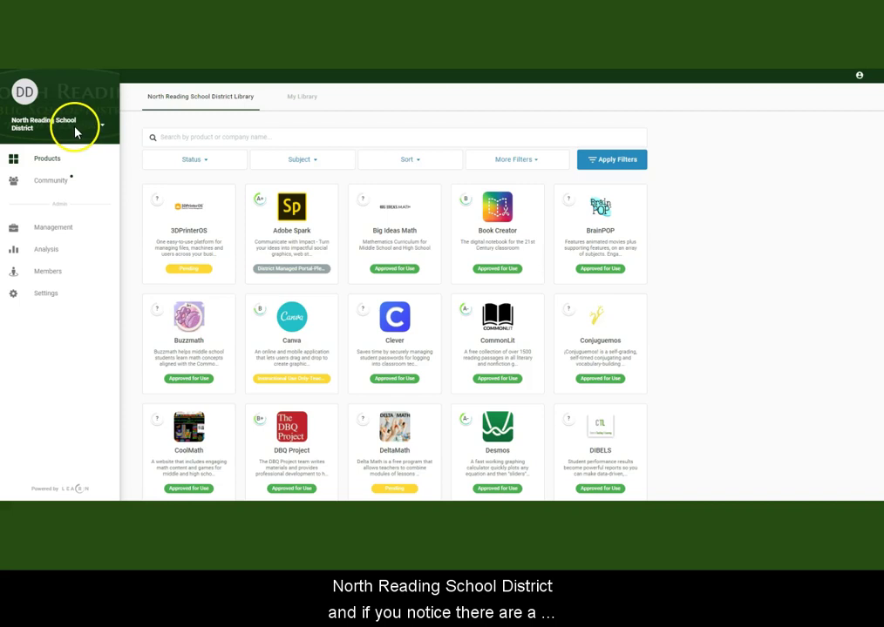
{"action": "left_click", "coordinate": [102, 129]}
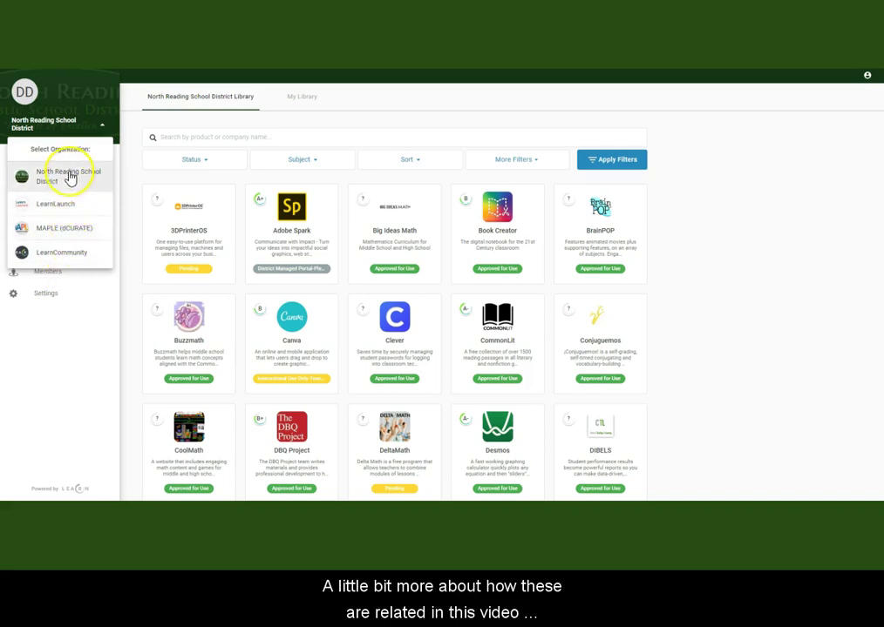
{"action": "left_click", "coordinate": [91, 328]}
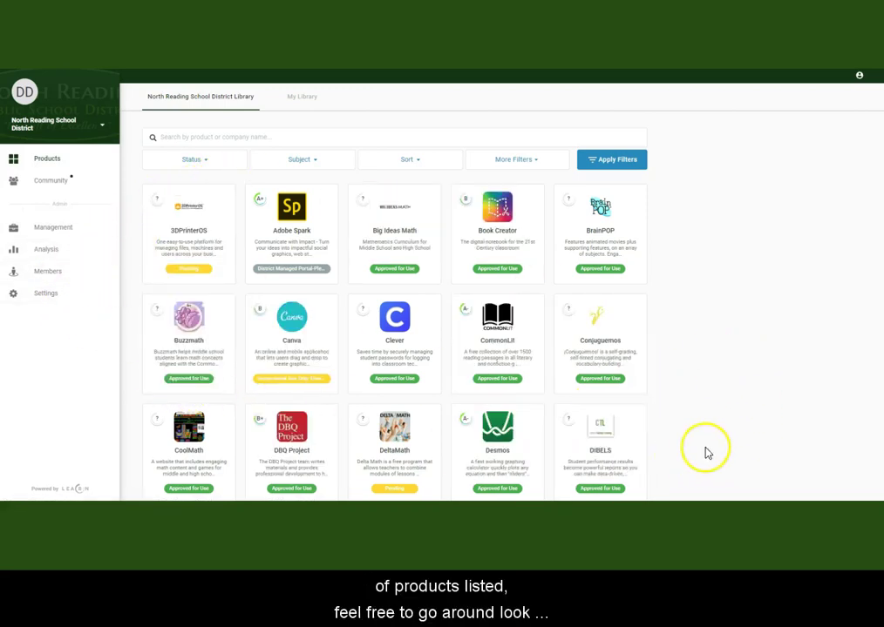
{"action": "scroll", "coordinate": [667, 411], "scroll_direction": "down", "scroll_amount": 2}
{"action": "scroll", "coordinate": [669, 414], "scroll_direction": "down", "scroll_amount": 4}
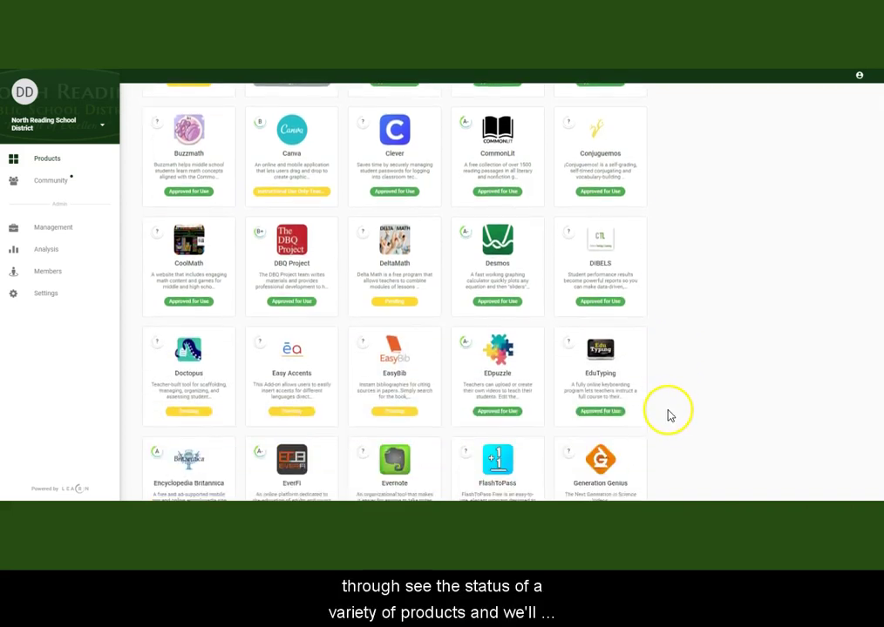
{"action": "scroll", "coordinate": [667, 420], "scroll_direction": "up", "scroll_amount": 3}
{"action": "scroll", "coordinate": [670, 426], "scroll_direction": "up", "scroll_amount": 3}
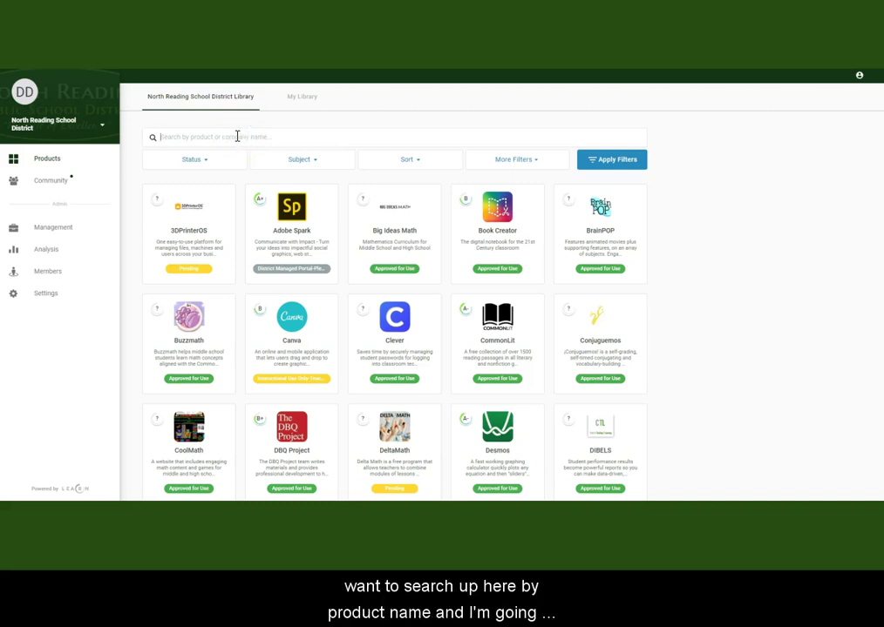
Step: Search the district library for "genially" and show the matching results from the LearnCommunity Library
{"action": "type", "text": "nially"}
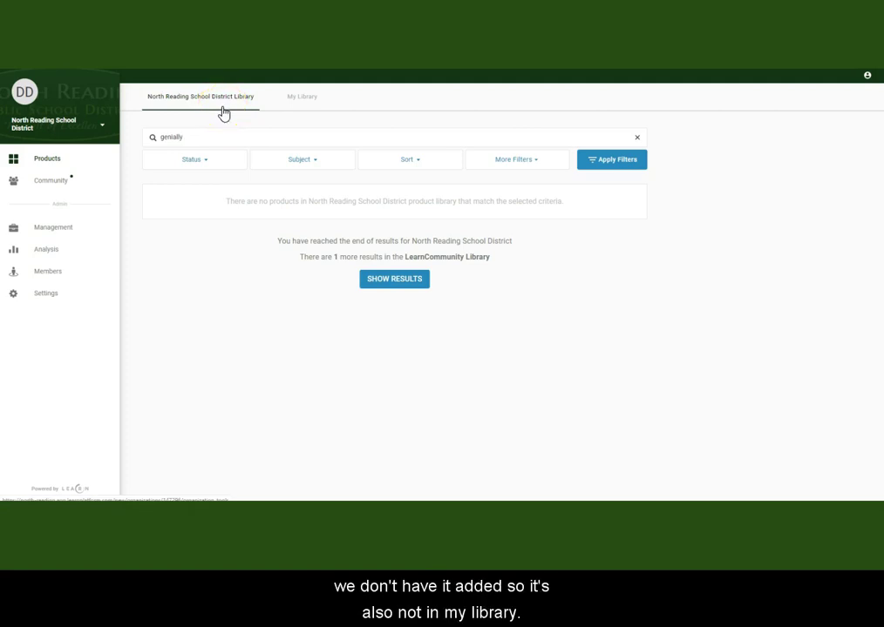
{"action": "left_click", "coordinate": [301, 104]}
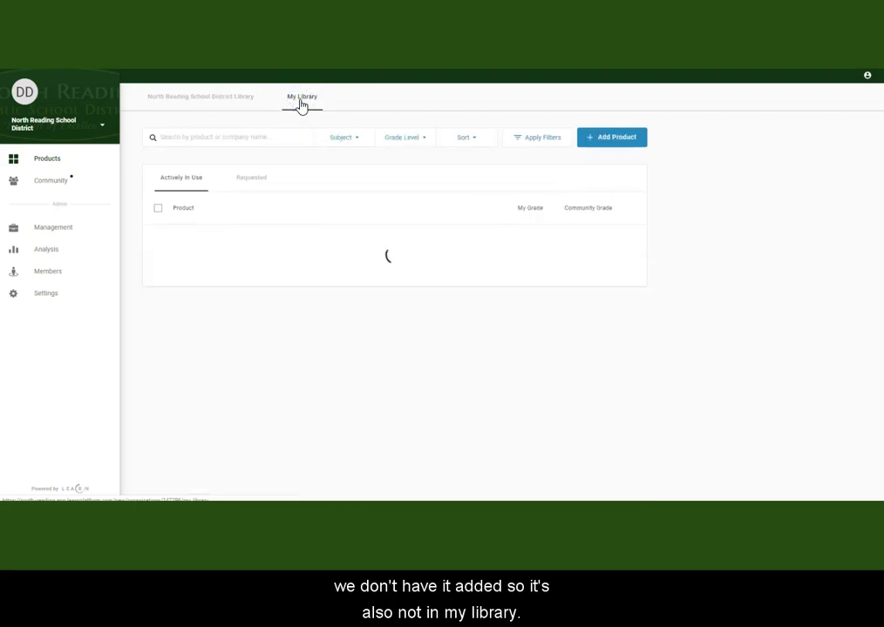
{"action": "left_click", "coordinate": [169, 103]}
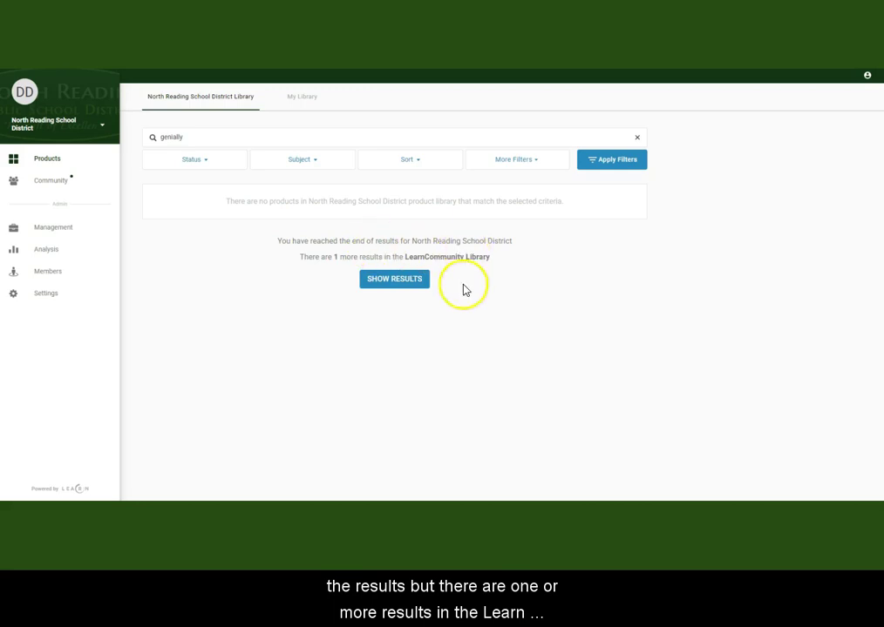
{"action": "left_click", "coordinate": [386, 281]}
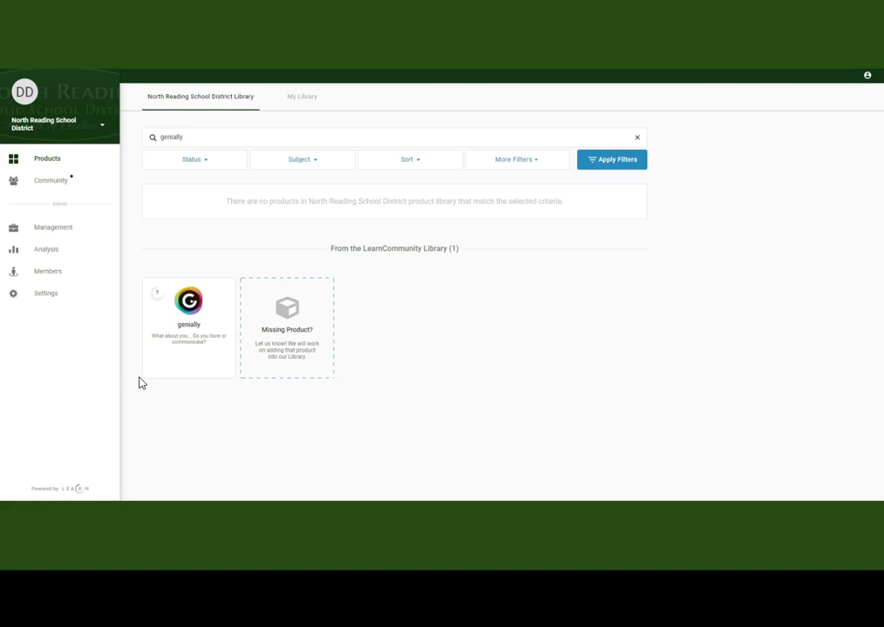
Step: View the details overview of the genially product and return to the product results
{"action": "mouse_move", "coordinate": [154, 376]}
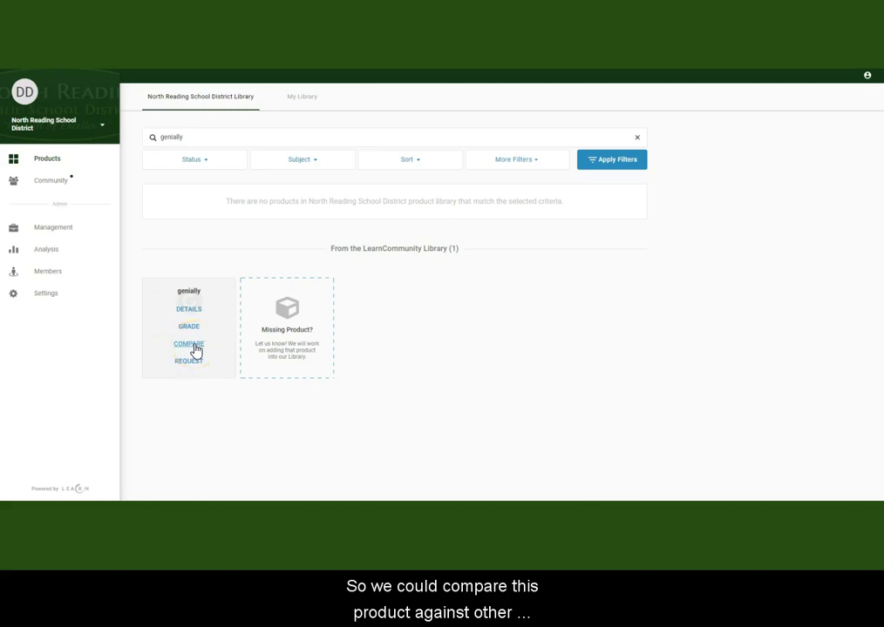
{"action": "left_click", "coordinate": [189, 316]}
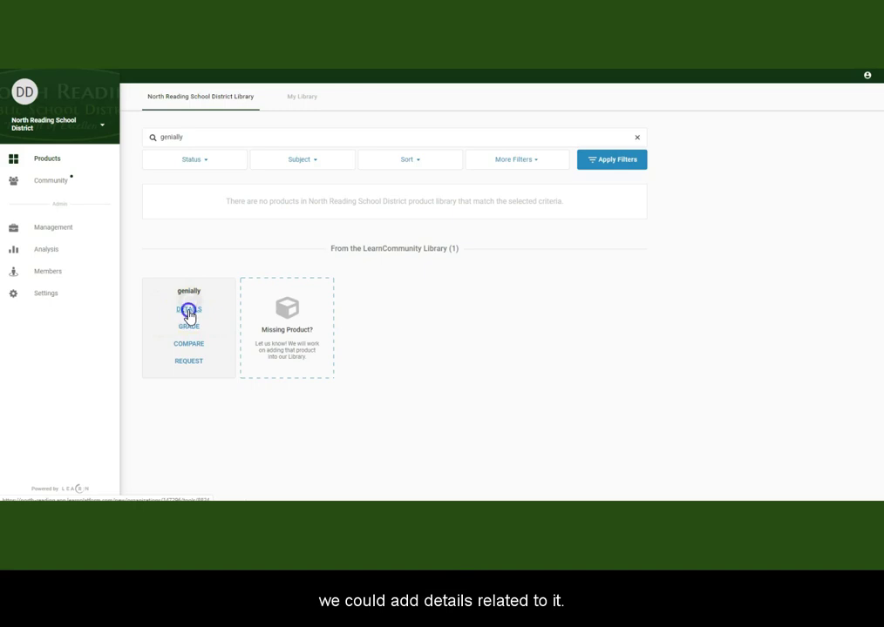
{"action": "left_click", "coordinate": [189, 312]}
{"action": "left_click", "coordinate": [362, 345]}
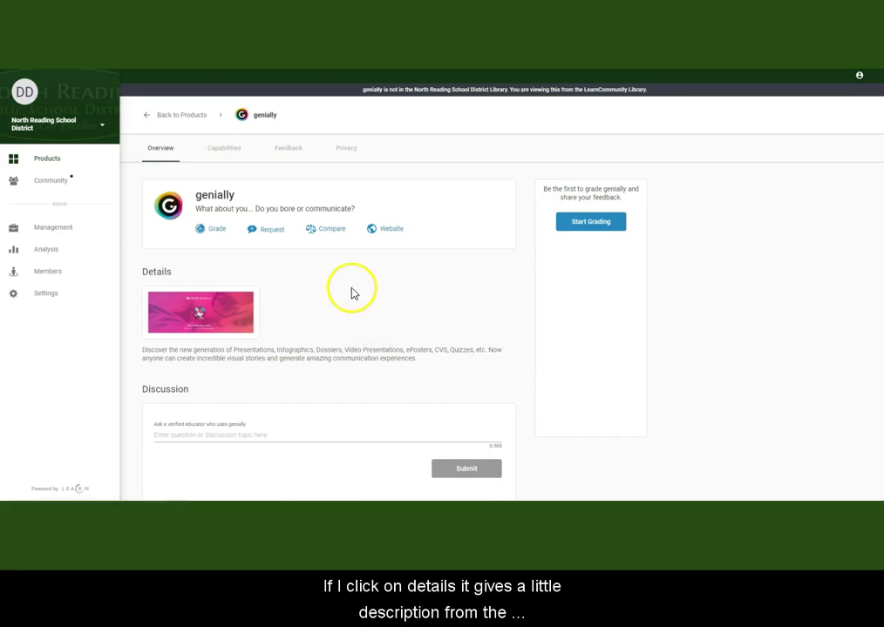
{"action": "scroll", "coordinate": [338, 388], "scroll_direction": "down", "scroll_amount": 1}
{"action": "scroll", "coordinate": [336, 409], "scroll_direction": "up", "scroll_amount": 1}
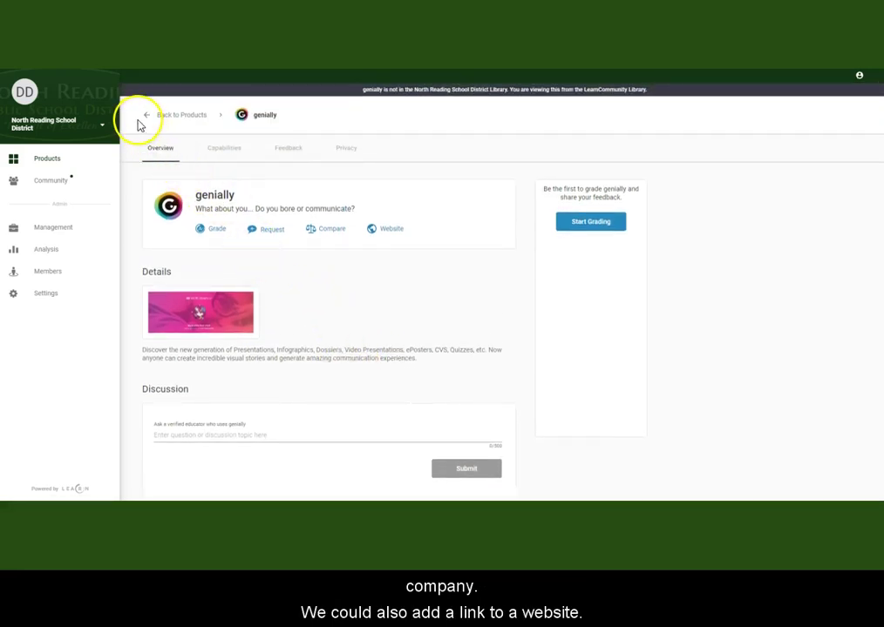
{"action": "left_click", "coordinate": [146, 116]}
Step: Start a request for genially from North Reading School District, with North Reading School District as the workplace
{"action": "mouse_move", "coordinate": [200, 313]}
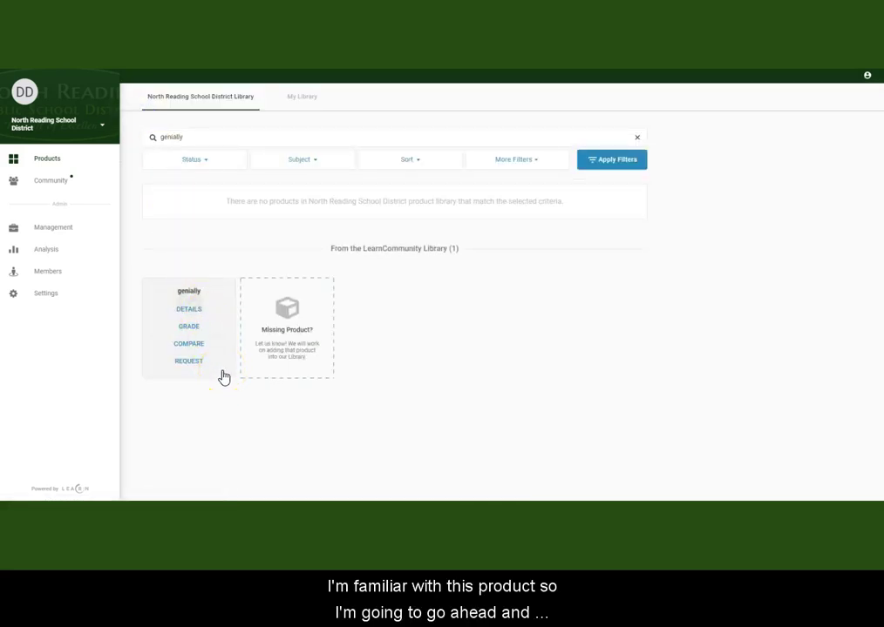
{"action": "left_click", "coordinate": [191, 362]}
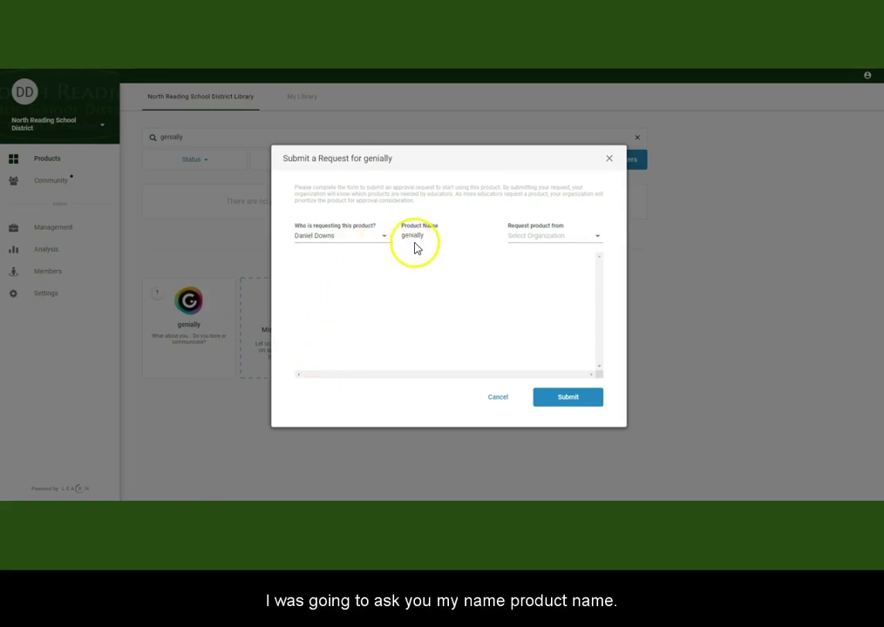
{"action": "left_click", "coordinate": [596, 240]}
{"action": "left_click", "coordinate": [585, 252]}
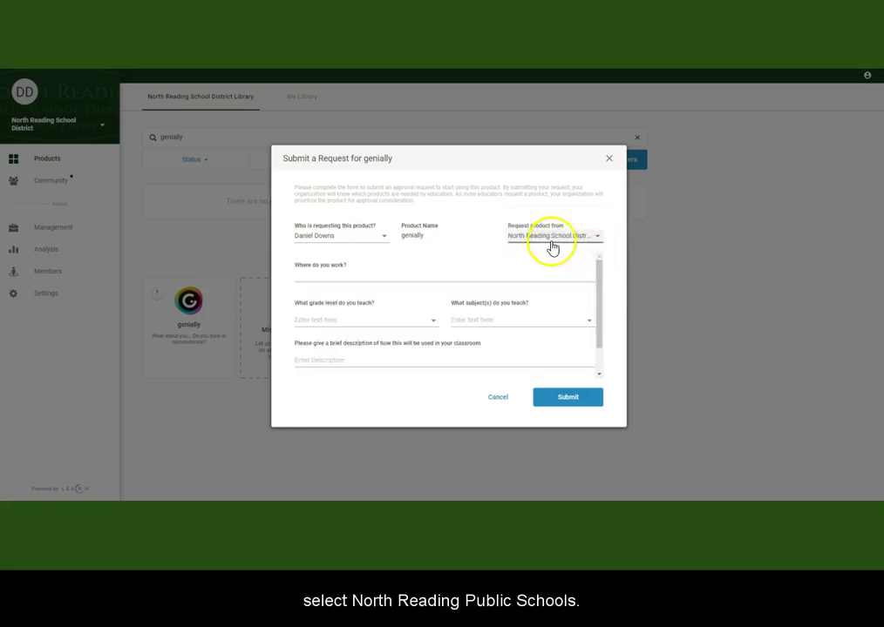
{"action": "left_click", "coordinate": [408, 275]}
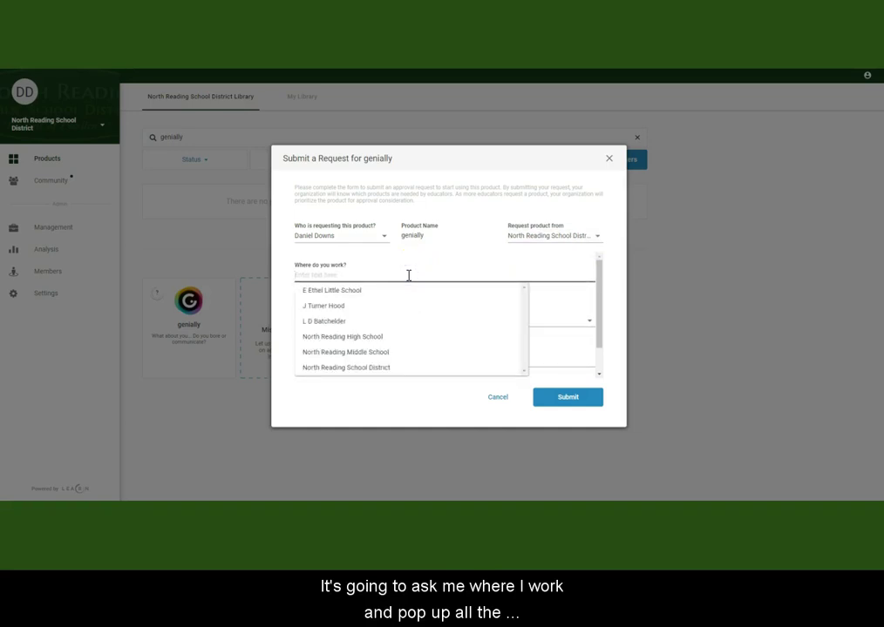
{"action": "left_click", "coordinate": [370, 369]}
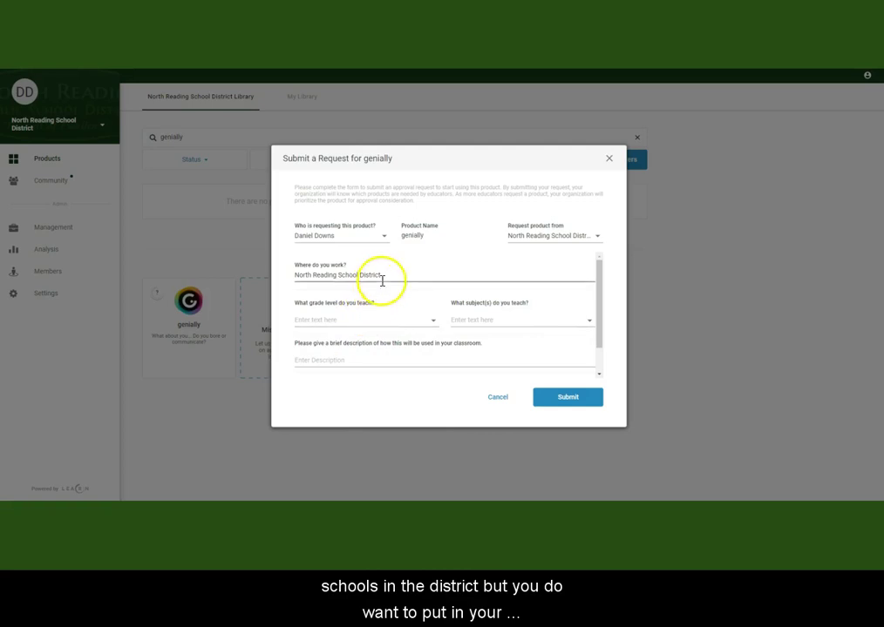
Step: Set the grade level taught to 12th Grade and the subject taught to Art in the request
{"action": "left_click", "coordinate": [436, 321]}
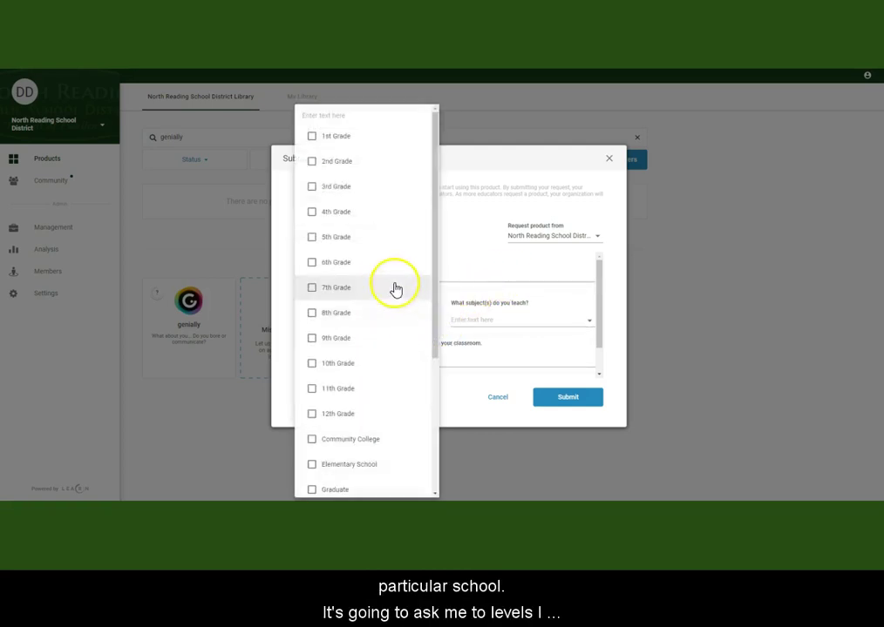
{"action": "left_click_drag", "start_coordinate": [435, 352], "coordinate": [428, 387]}
{"action": "left_click", "coordinate": [311, 352]}
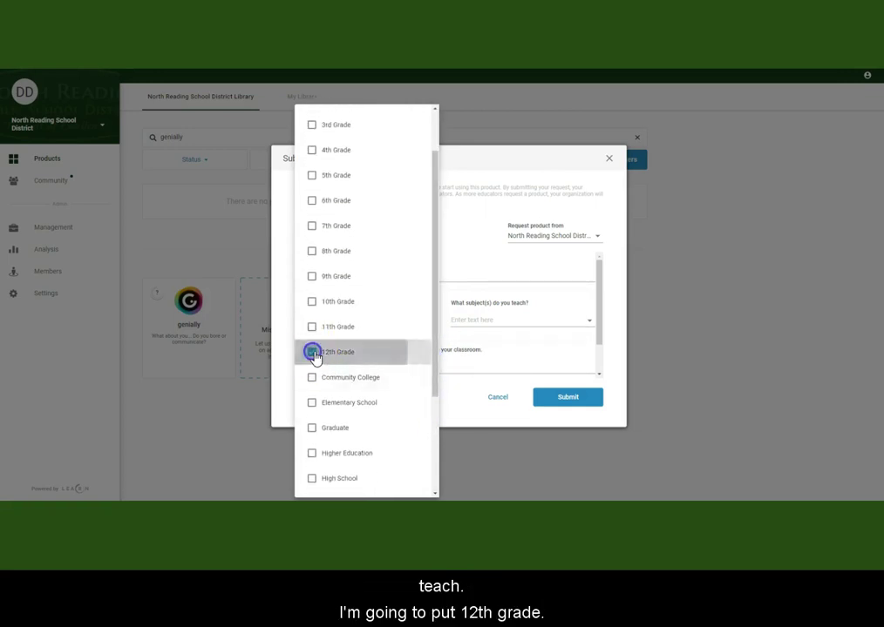
{"action": "left_click", "coordinate": [487, 354]}
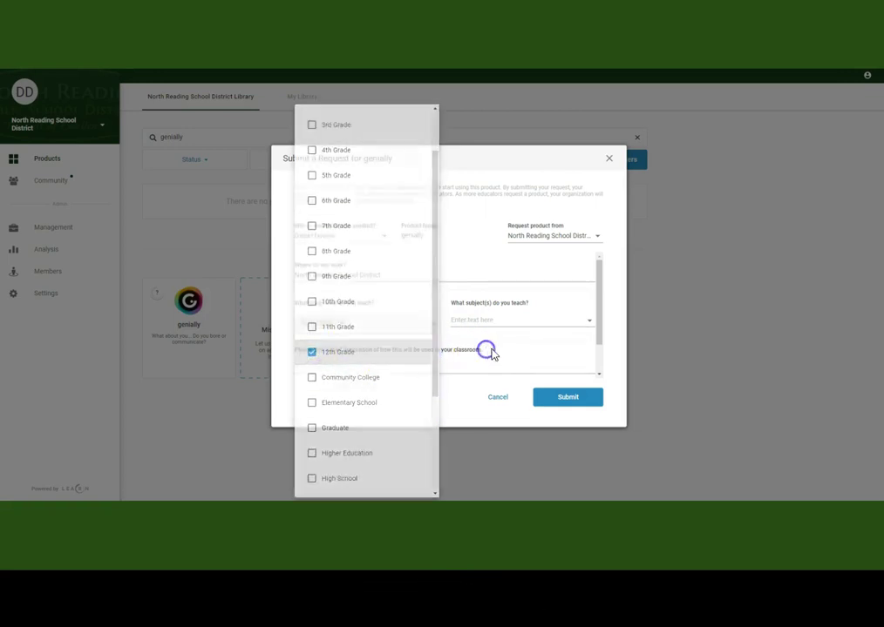
{"action": "left_click", "coordinate": [587, 321]}
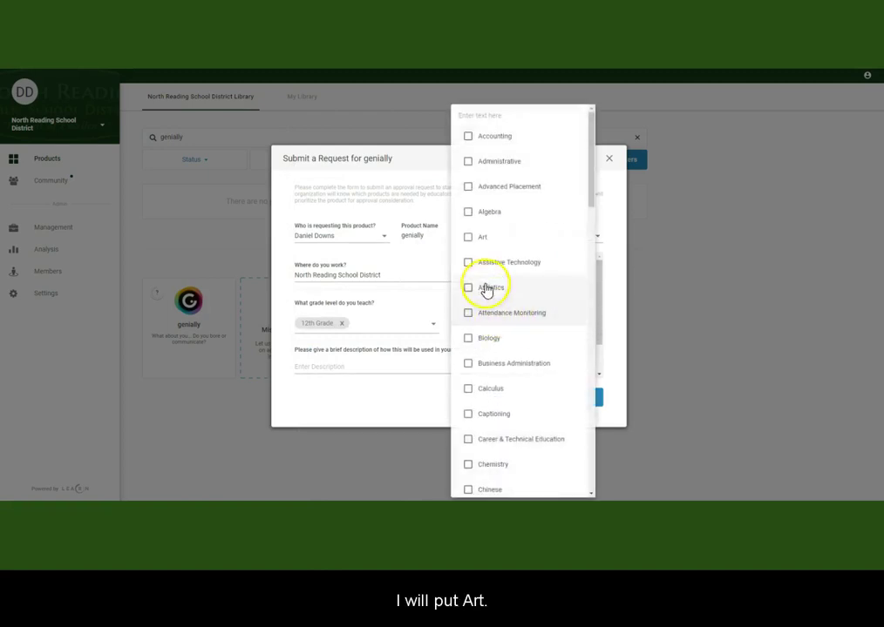
{"action": "left_click", "coordinate": [469, 239]}
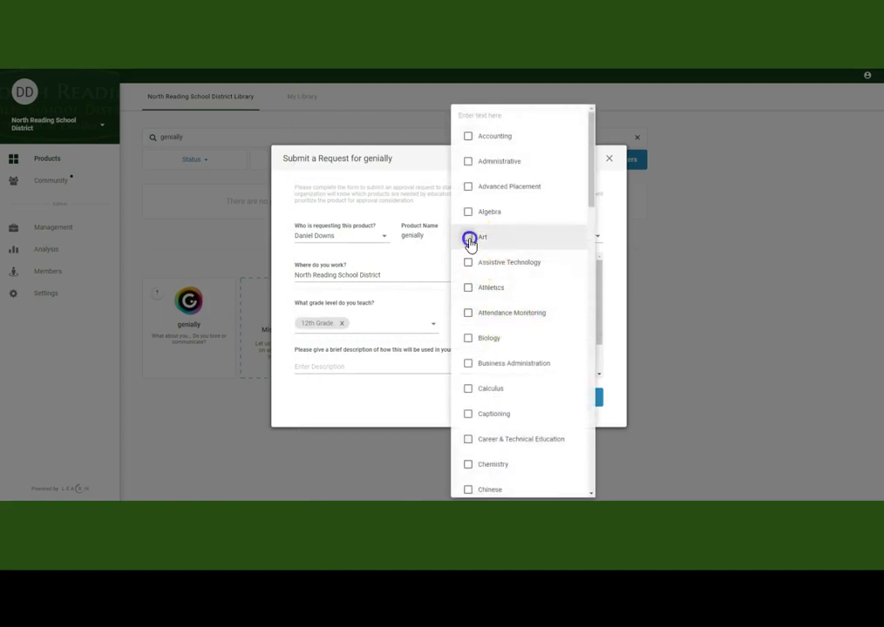
{"action": "left_click", "coordinate": [415, 370]}
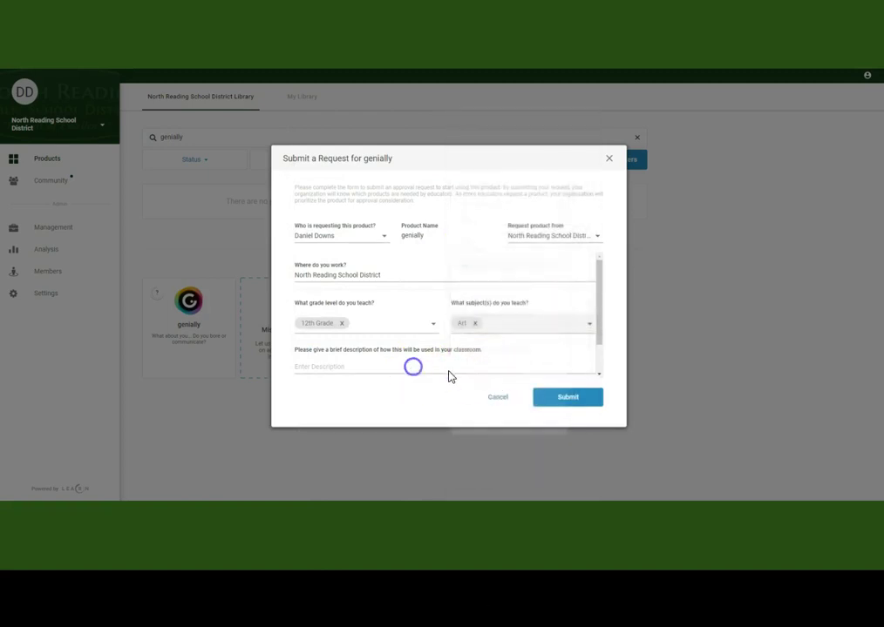
Step: Describe the classroom use as "Classroom presentations and sharing."
{"action": "left_click", "coordinate": [377, 366]}
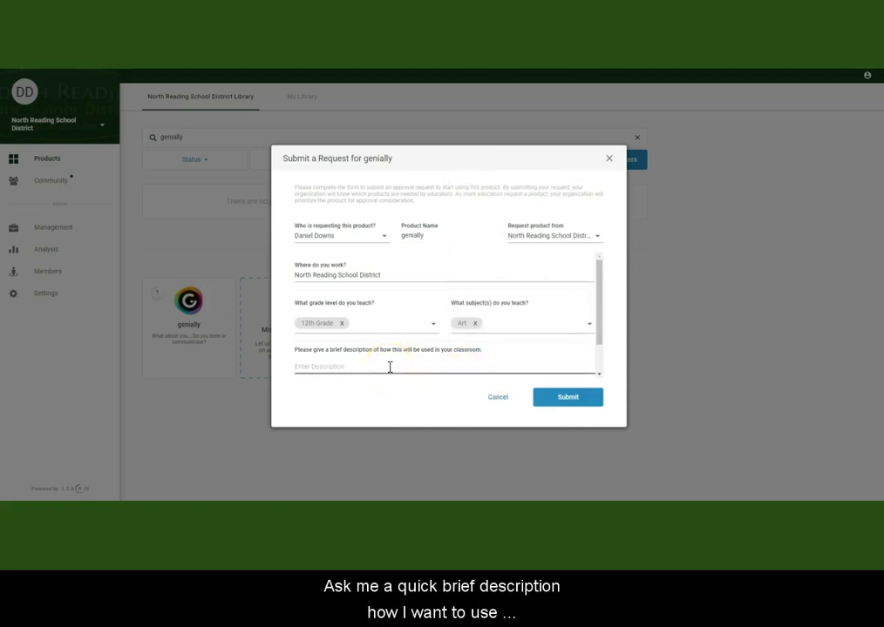
{"action": "type", "text": "Classroom presentati"}
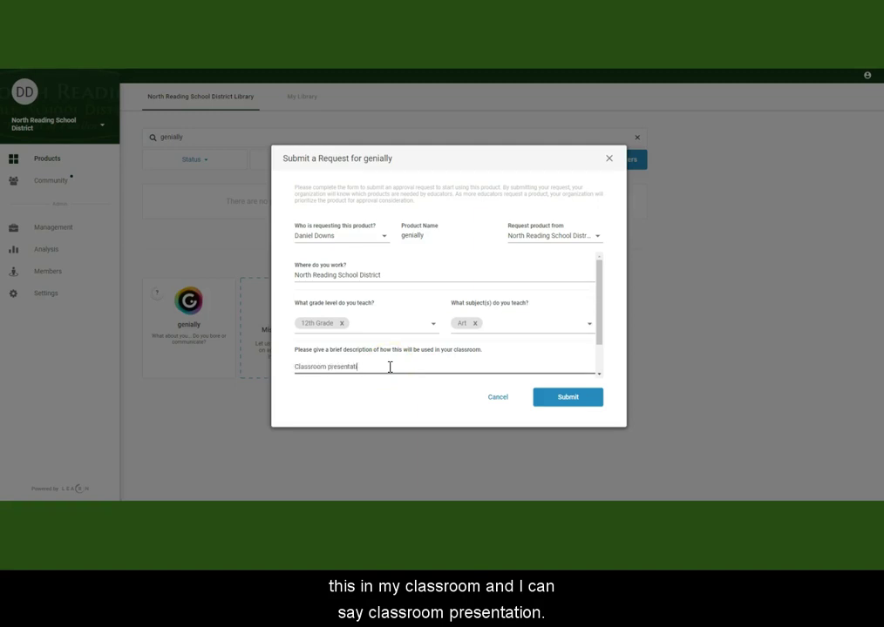
{"action": "type", "text": "ons and sharing"}
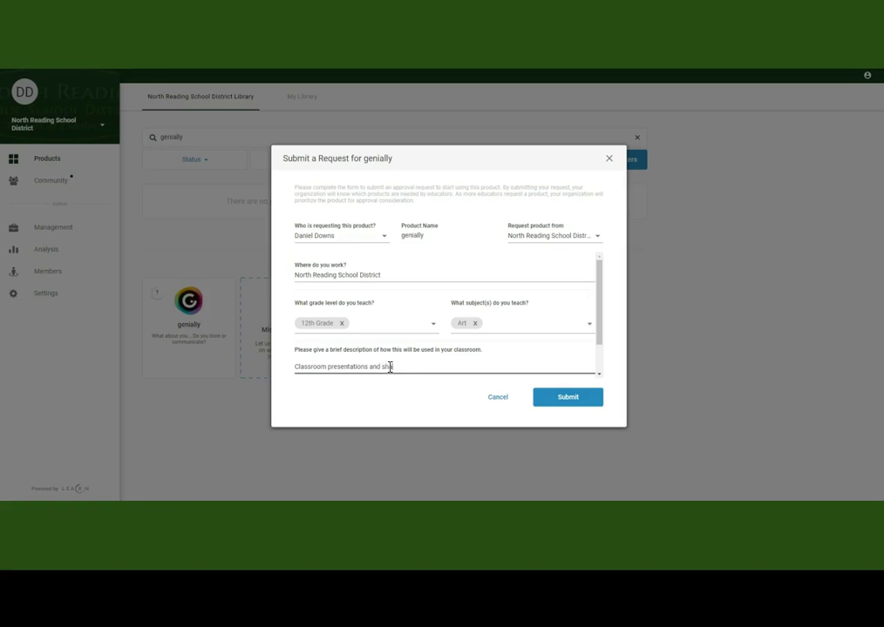
{"action": "type", "text": "."}
Step: Give the reason to consider the resource as "An alternative to other available tools...I would like an interactive presentation tool." and submit the request
{"action": "left_click_drag", "start_coordinate": [597, 337], "coordinate": [601, 367]}
{"action": "left_click", "coordinate": [373, 367]}
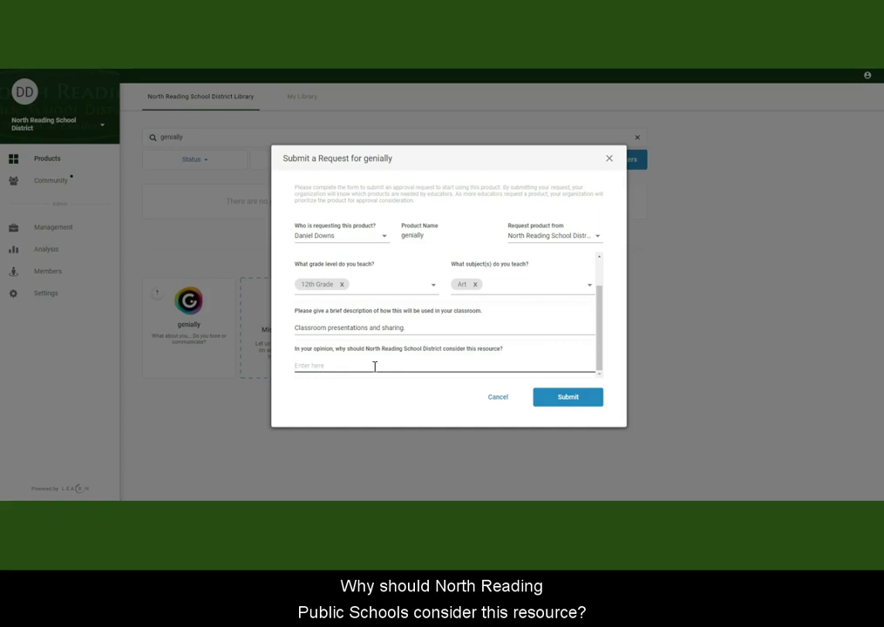
{"action": "type", "text": "An al"}
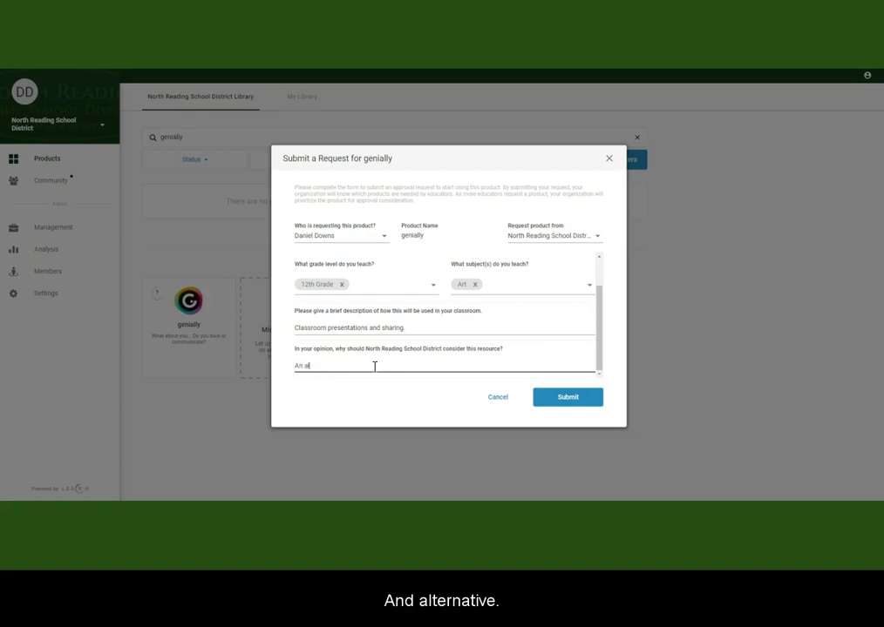
{"action": "type", "text": "ternative"}
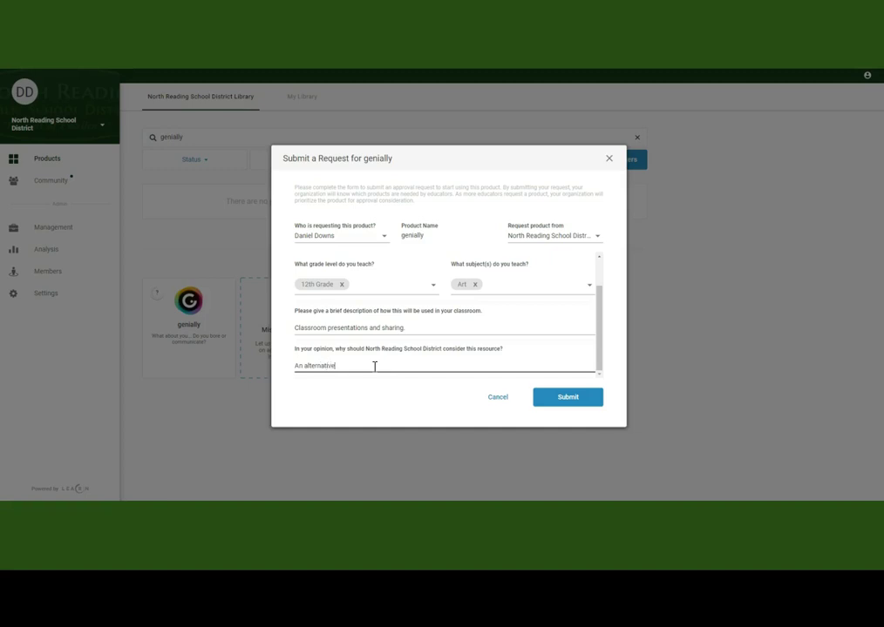
{"action": "type", "text": " to other"}
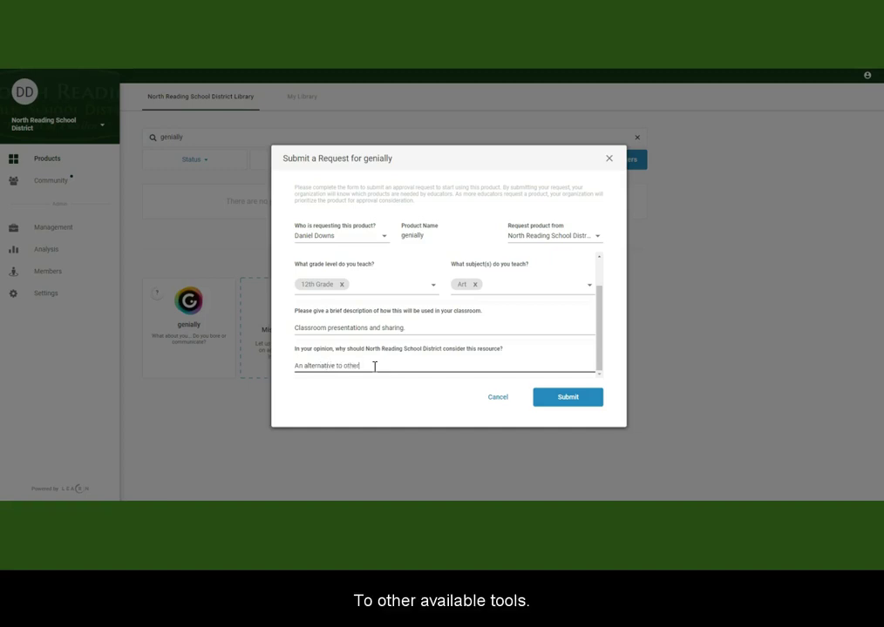
{"action": "type", "text": " available"}
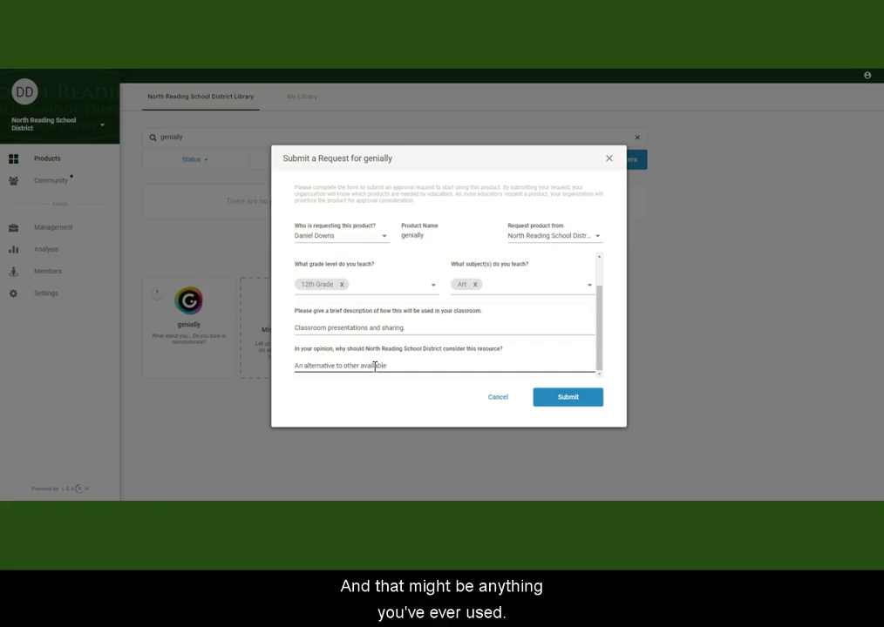
{"action": "type", "text": " tools .."}
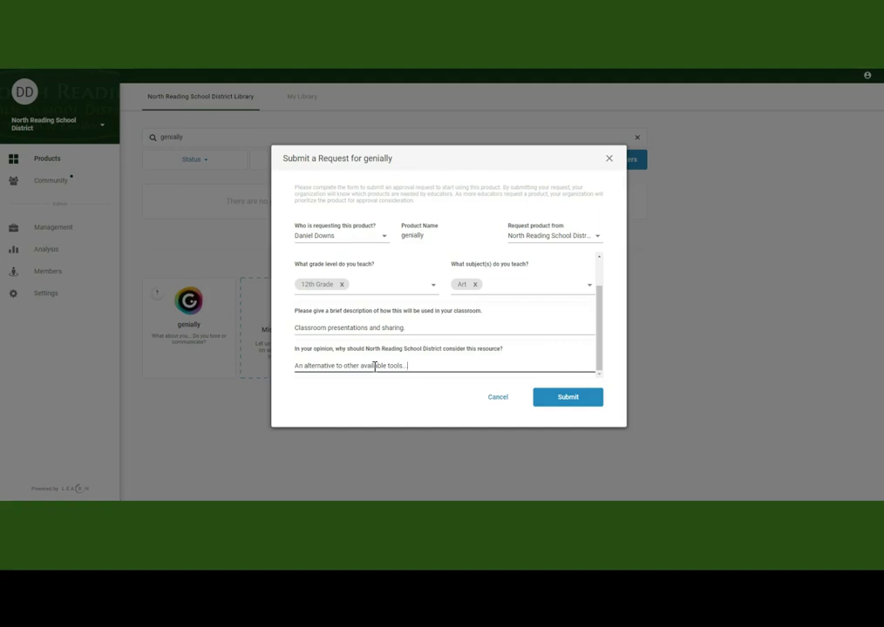
{"action": "type", "text": "I wo"}
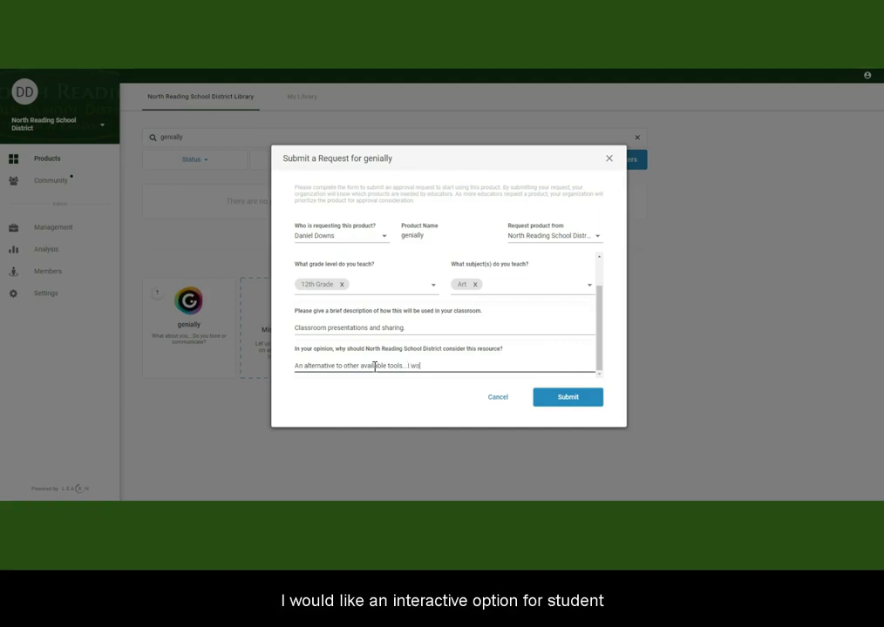
{"action": "type", "text": "uld like an interact"}
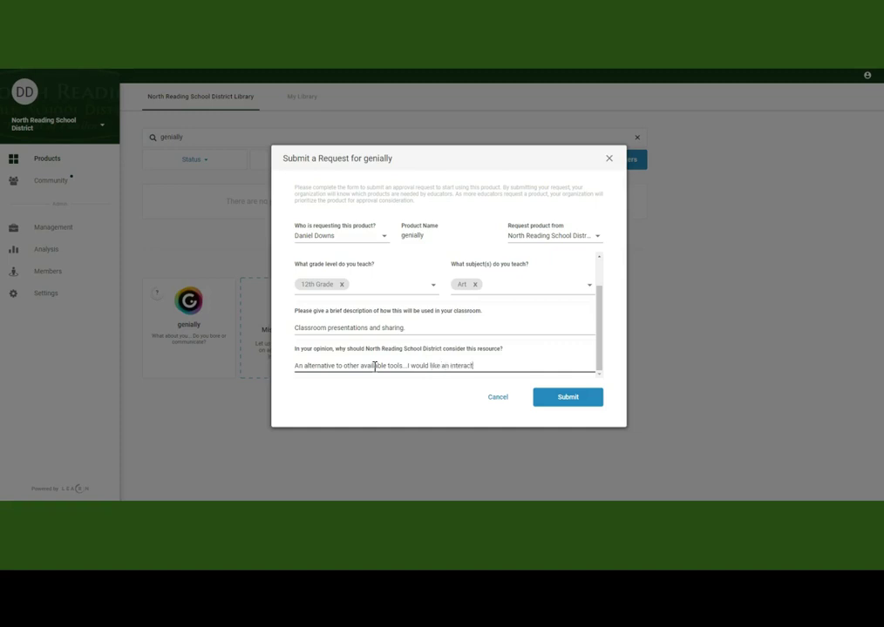
{"action": "type", "text": "ive presentation tool."}
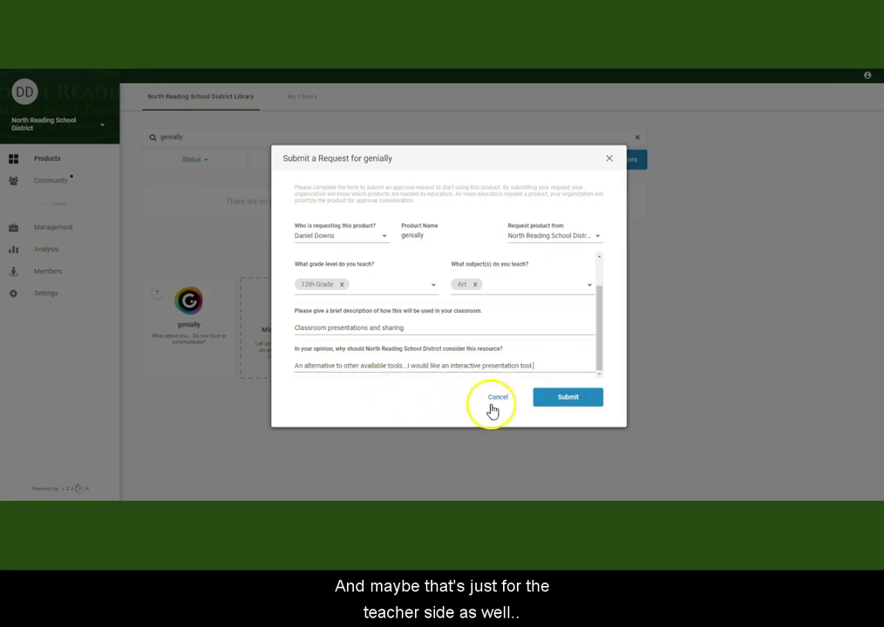
{"action": "left_click", "coordinate": [563, 399]}
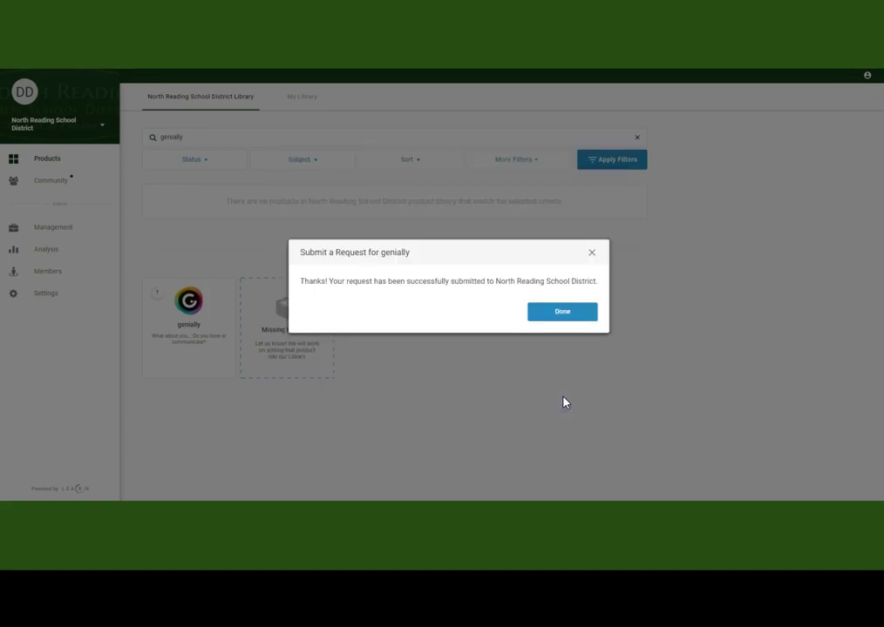